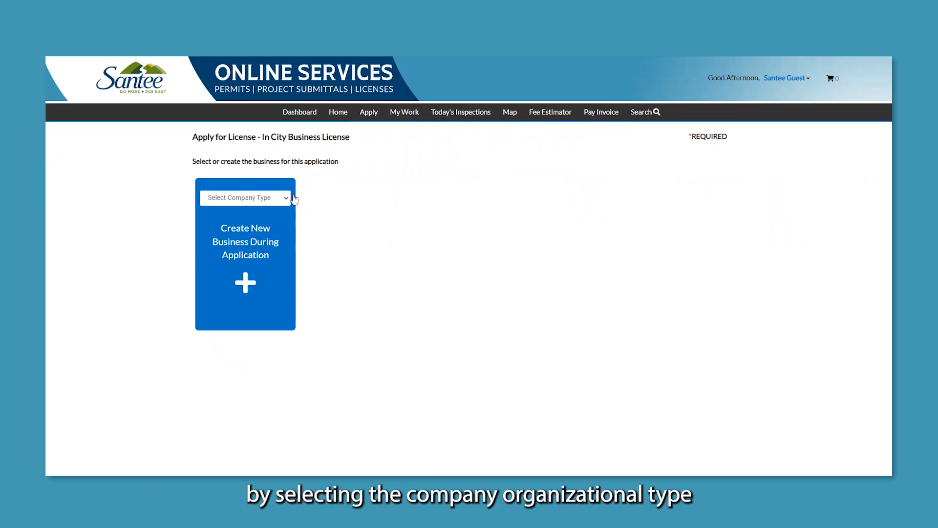
Create a new business of company type Corporation for the in-city license application
left_click(273, 197)
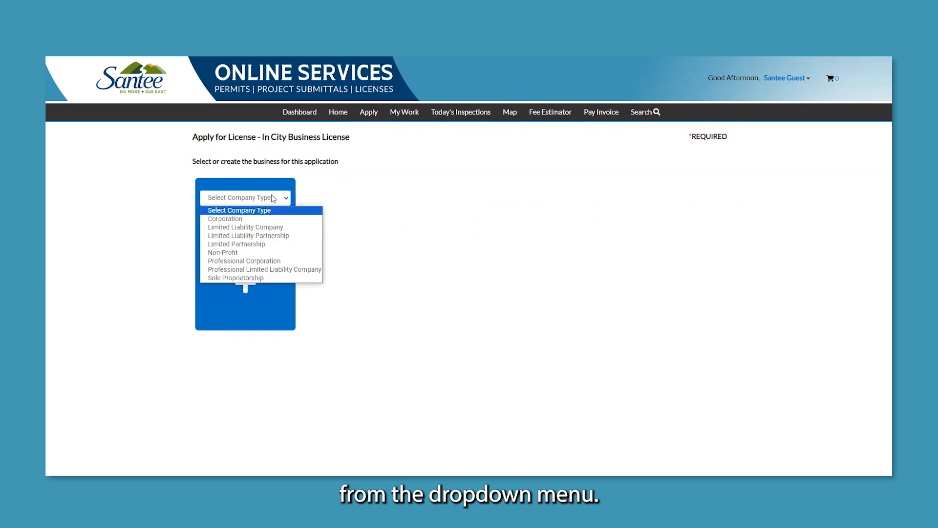
left_click(266, 219)
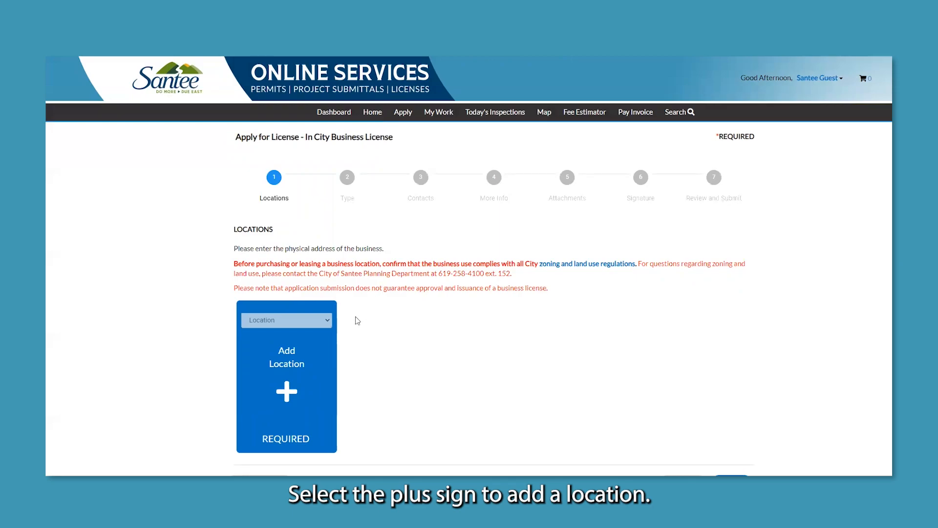
Search for the business's street address, add it as the application location, and continue to the business type section
scroll(355, 315, "down", 1)
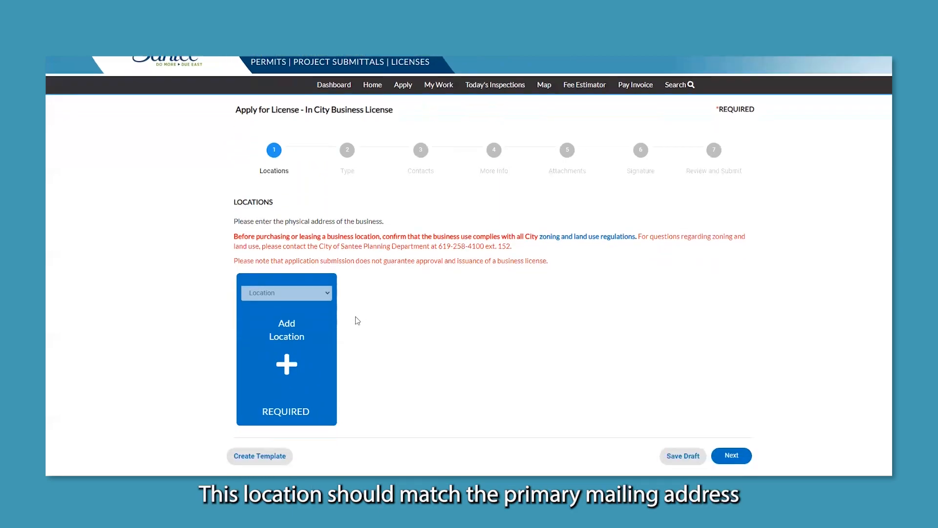
left_click(291, 364)
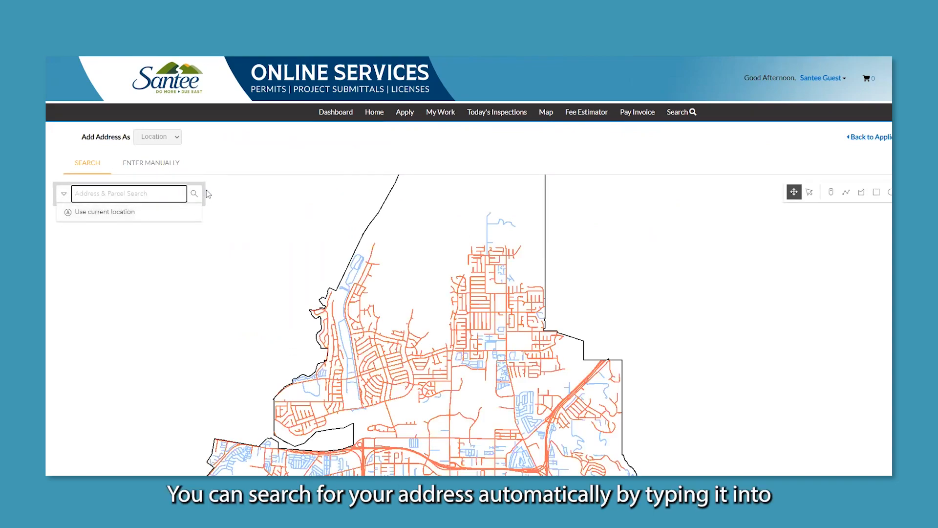
type("10601")
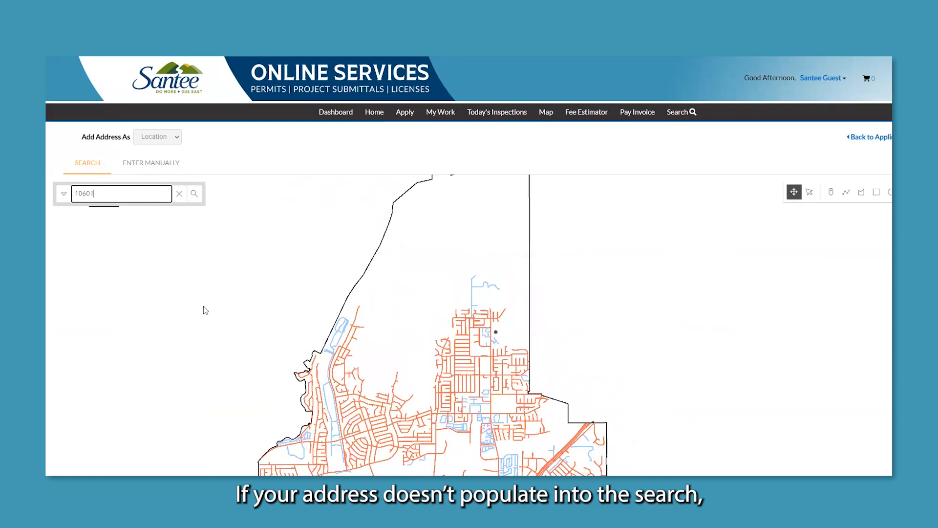
left_click(167, 164)
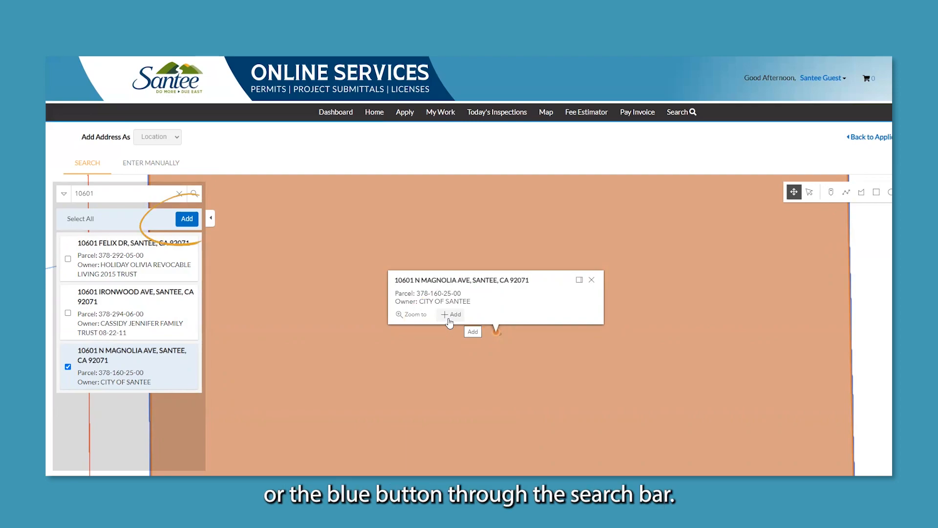
left_click(188, 225)
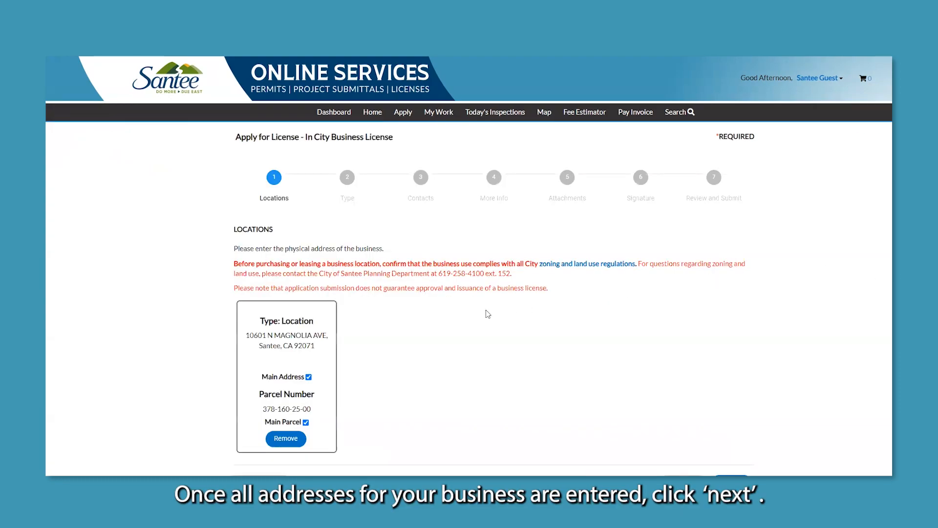
scroll(430, 320, "down", 1)
left_click(731, 454)
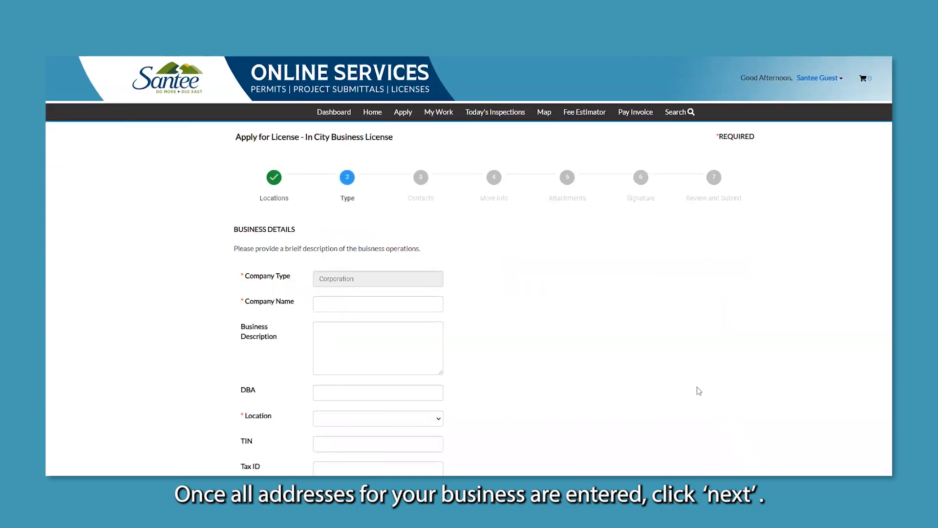
Fill in the business details with company name Citizen Services, description City of Santee, and location Commercial
left_click(373, 300)
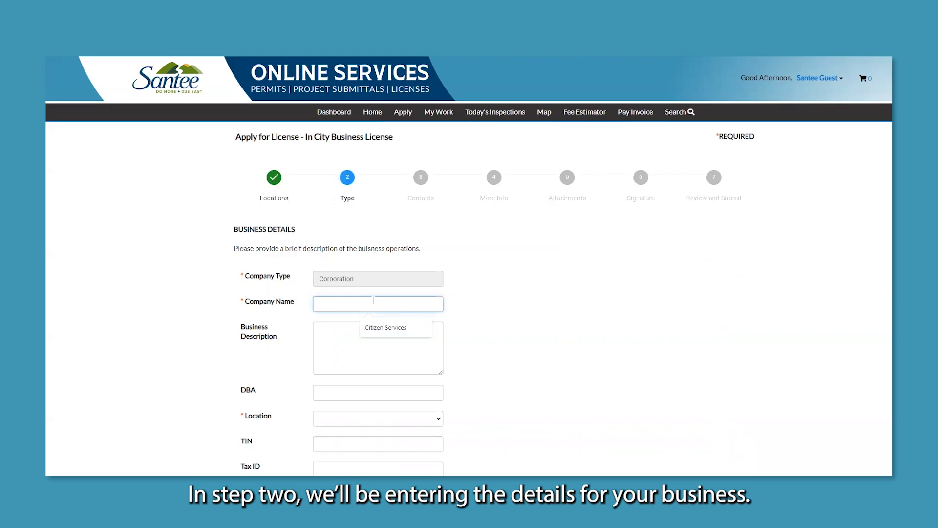
left_click(383, 327)
left_click(377, 338)
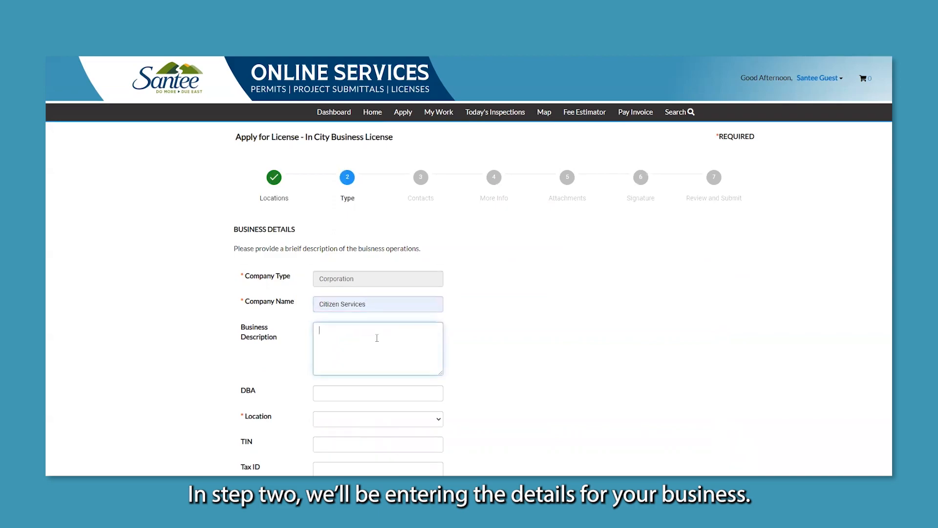
type("City of Santee")
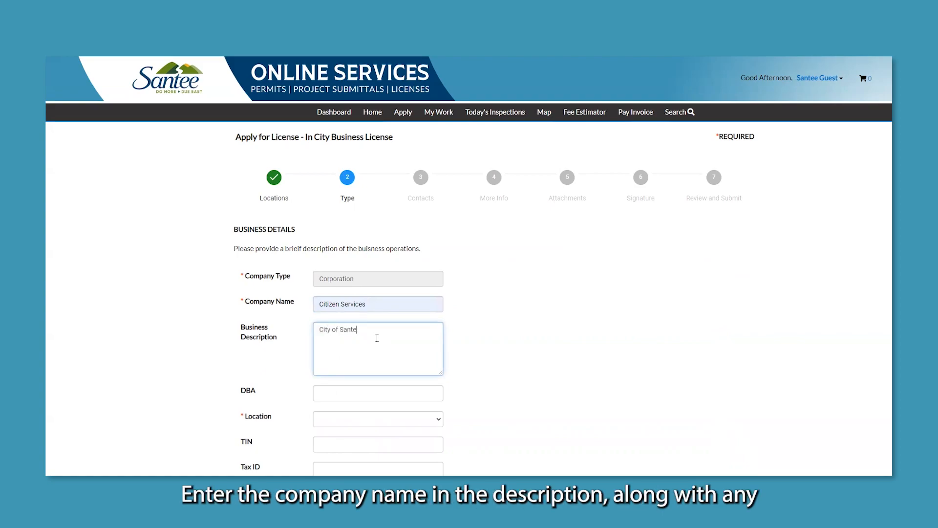
scroll(379, 340, "down", 1)
scroll(380, 340, "down", 3)
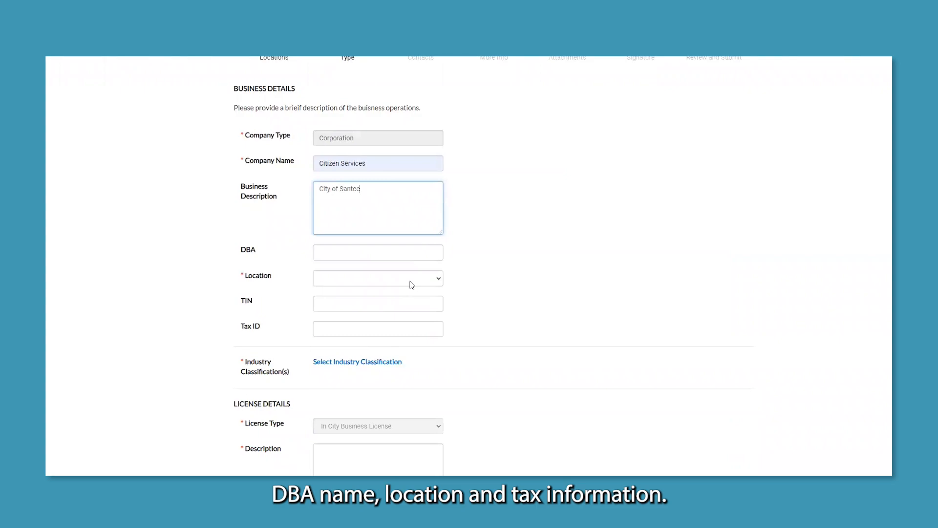
left_click(411, 281)
left_click(403, 299)
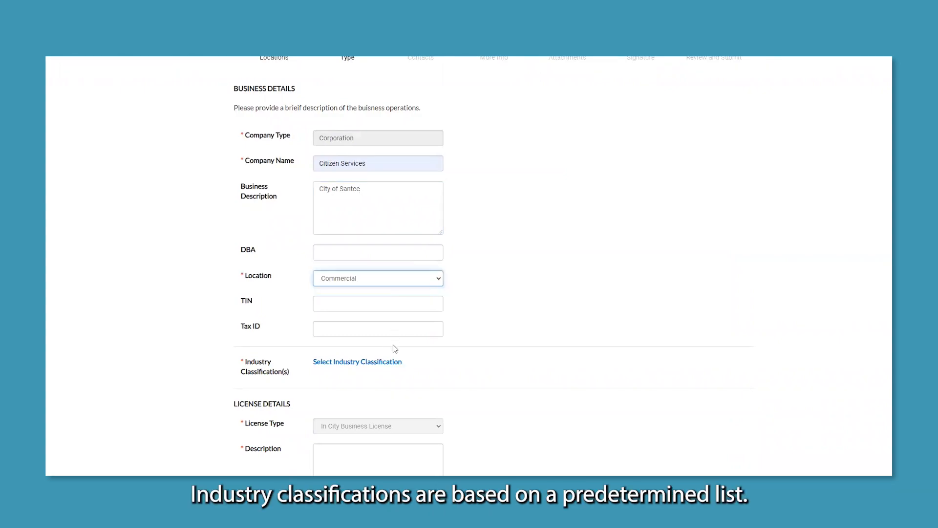
Add industry classification 9199 Other General Government Support from the Public Administration category
scroll(392, 350, "down", 3)
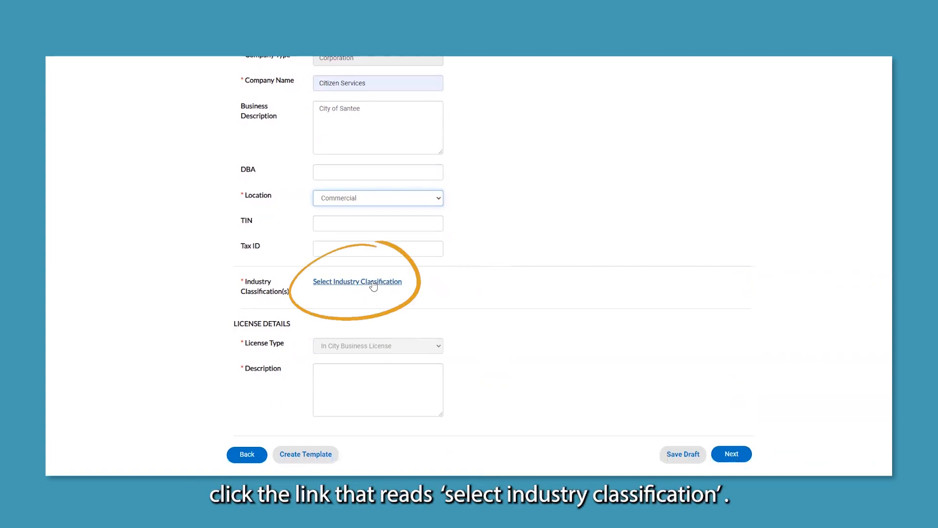
left_click(373, 286)
left_click(361, 219)
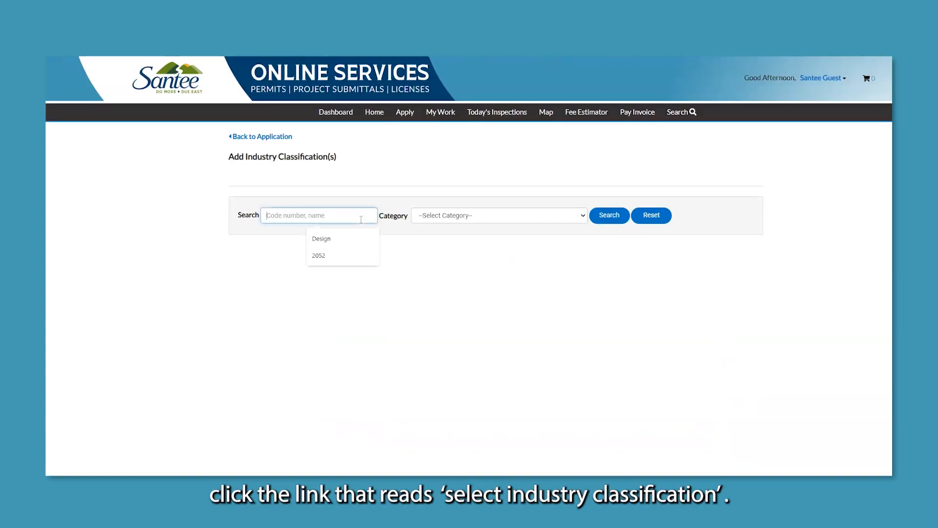
left_click(449, 220)
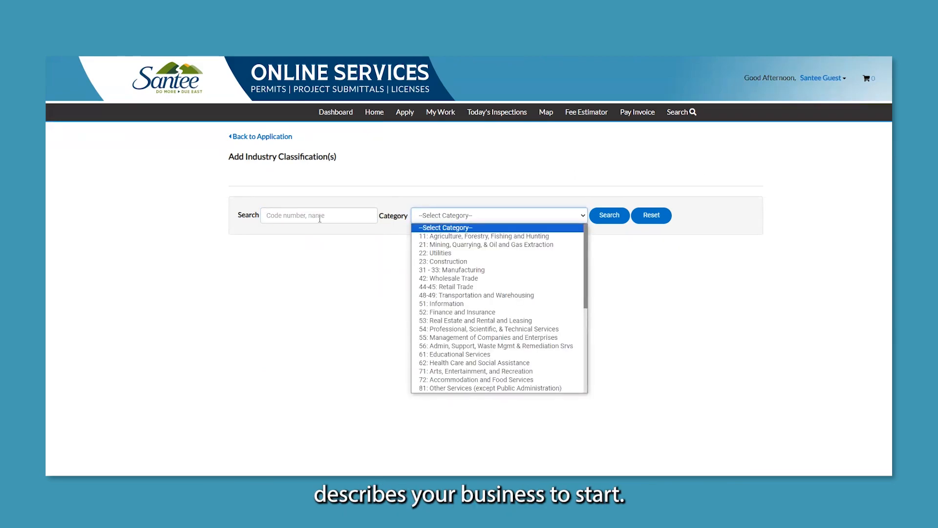
scroll(479, 274, "down", 5)
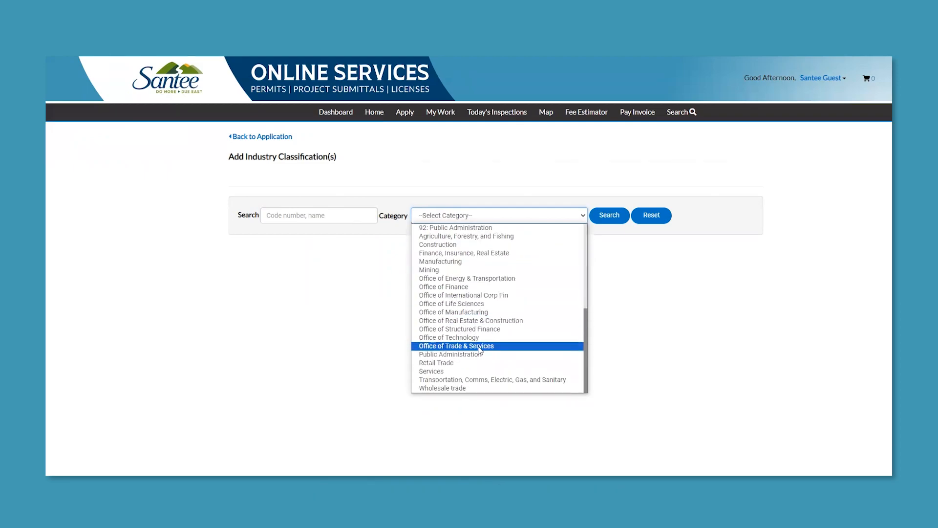
left_click(450, 355)
left_click(609, 219)
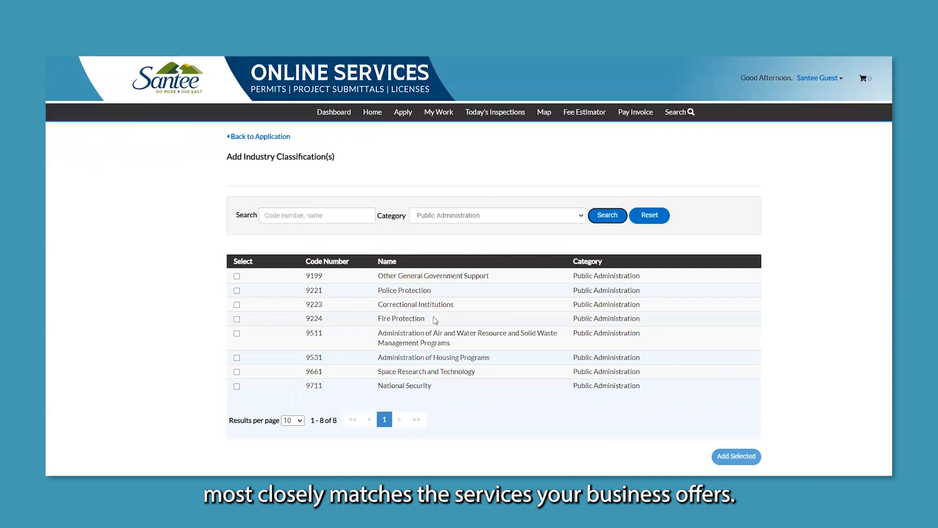
left_click(237, 276)
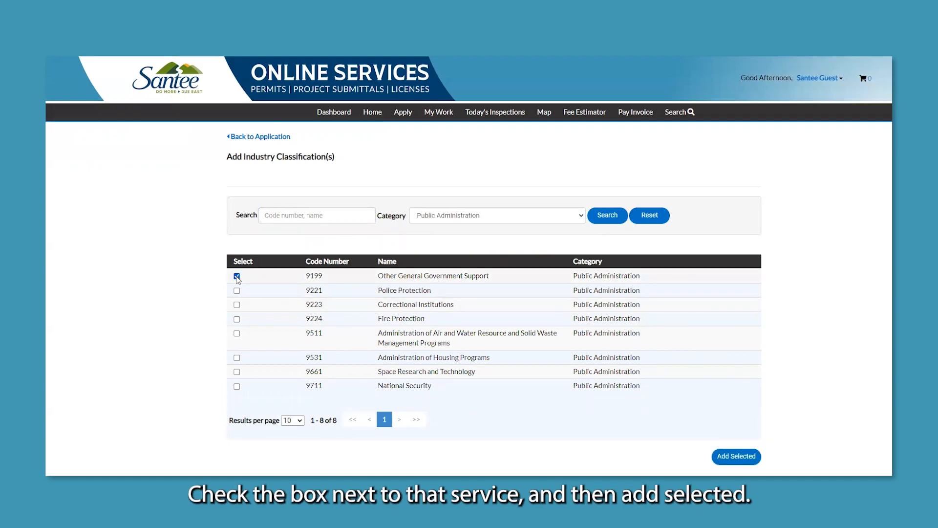
left_click(736, 456)
Enter City of Santee as the license description and continue to the contacts section
scroll(509, 346, "down", 4)
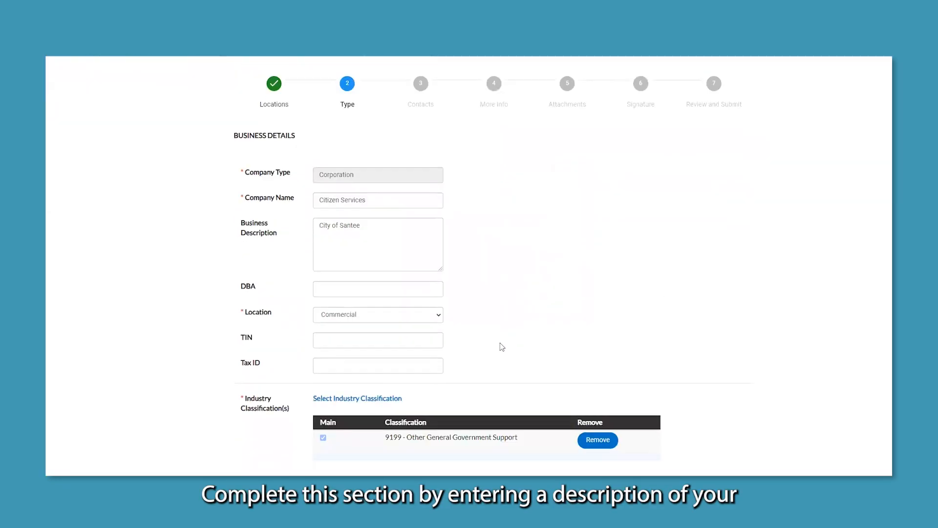
scroll(571, 378, "down", 2)
left_click(414, 380)
type("Cit")
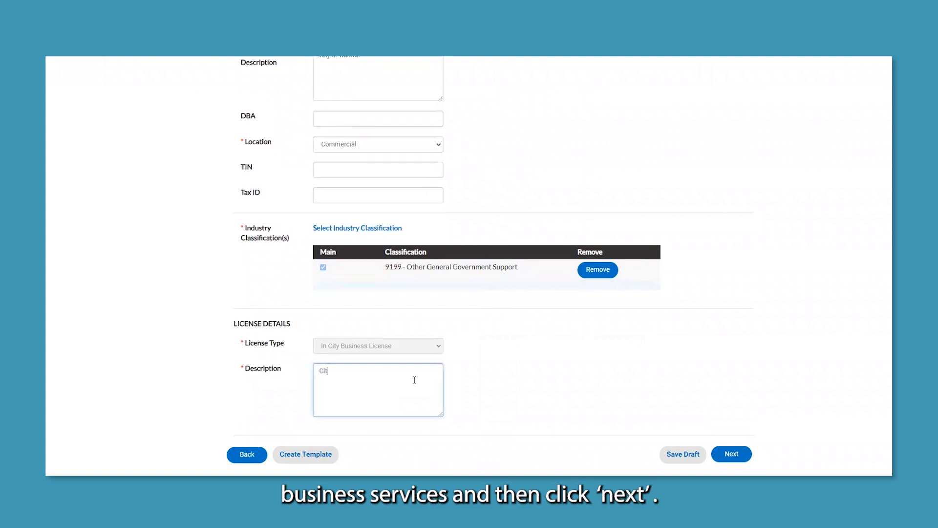
type("y of Santee")
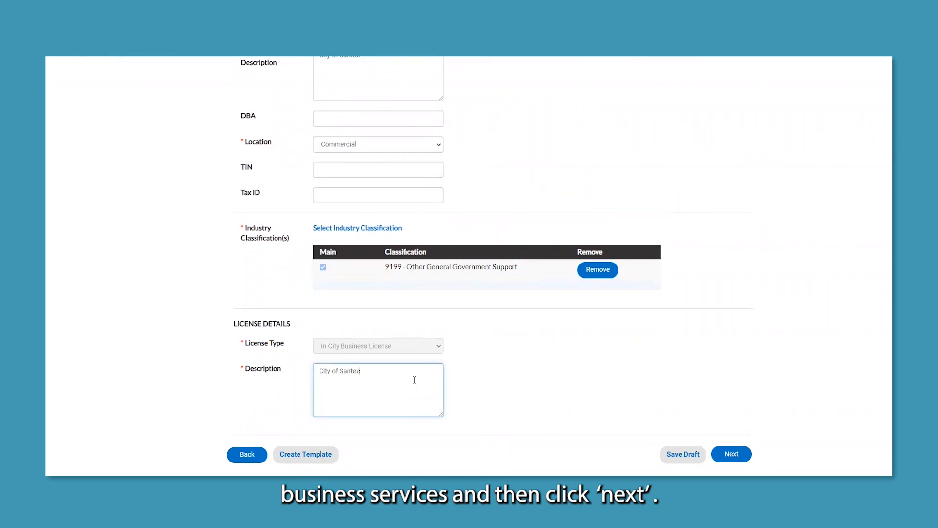
left_click(731, 454)
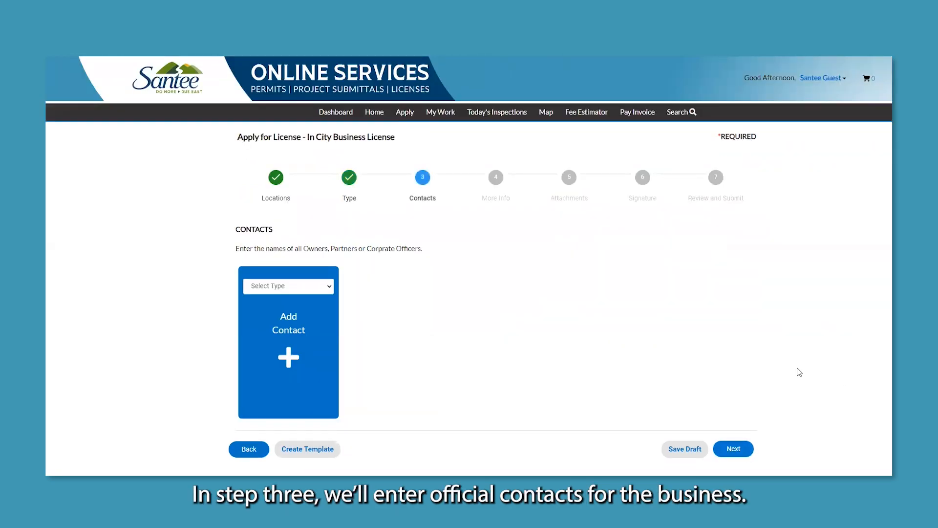
Search for the account holder by name and add them to the application as an Employee contact
left_click(318, 288)
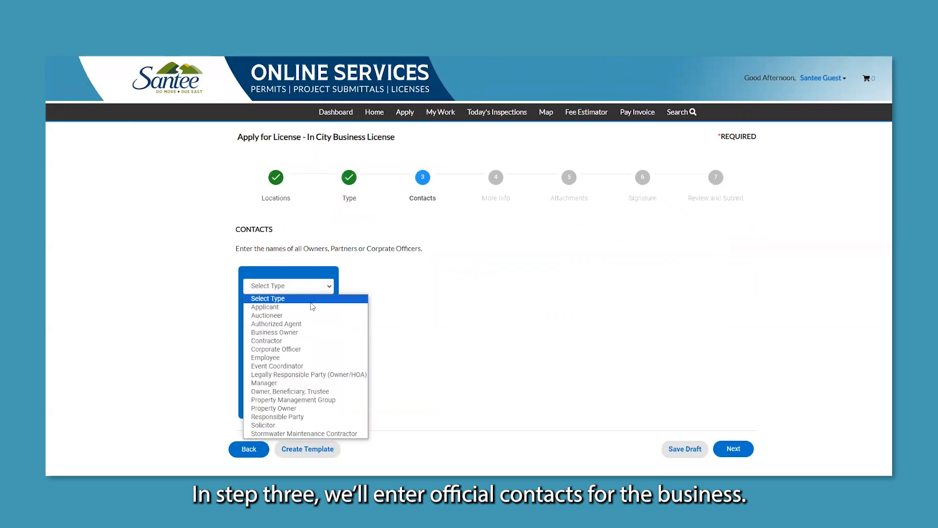
left_click(296, 357)
left_click(295, 350)
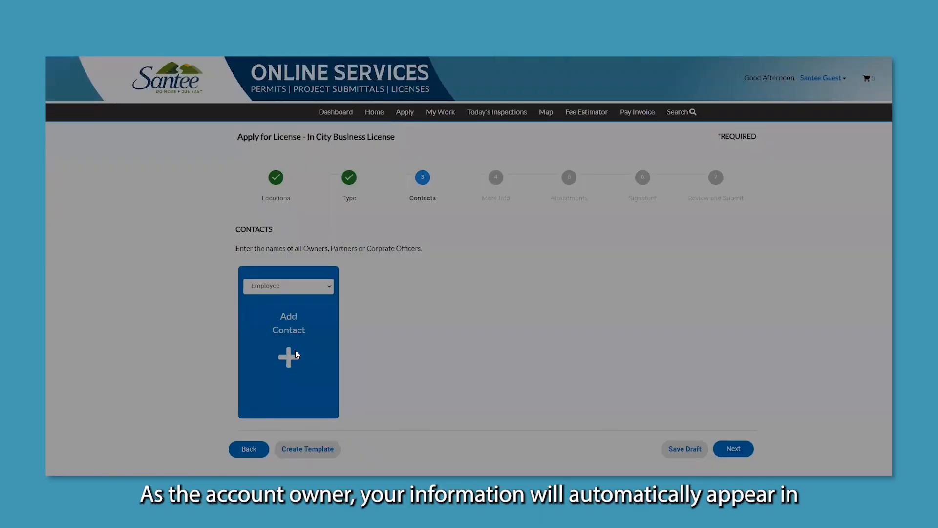
left_click(303, 270)
type("santee guest")
key("Return")
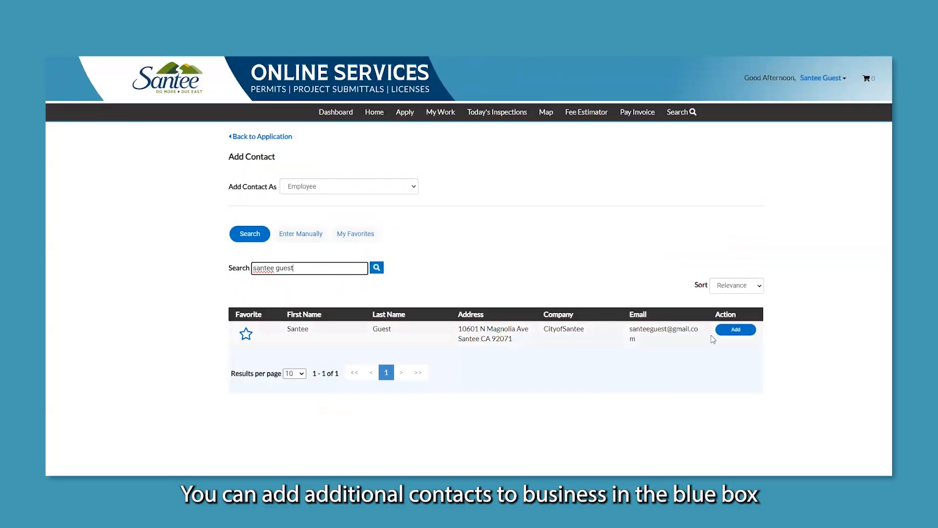
left_click(735, 331)
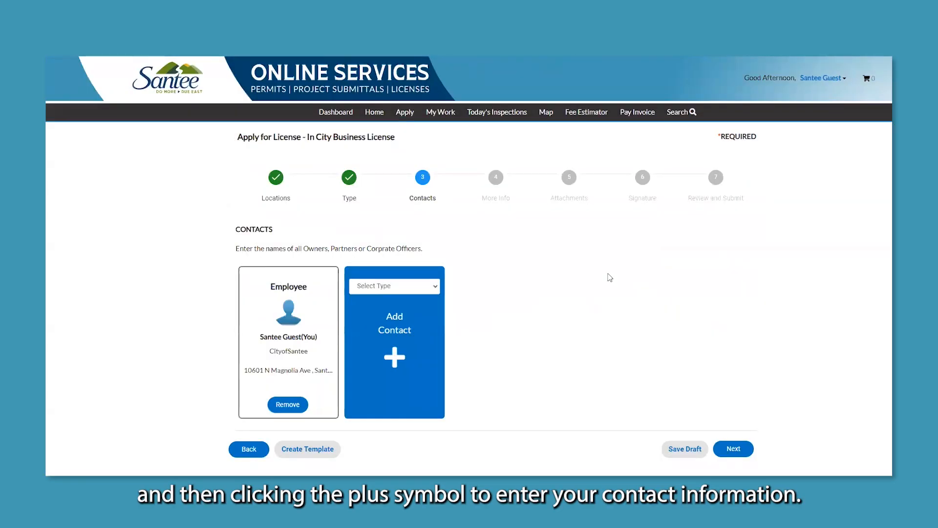
left_click(434, 289)
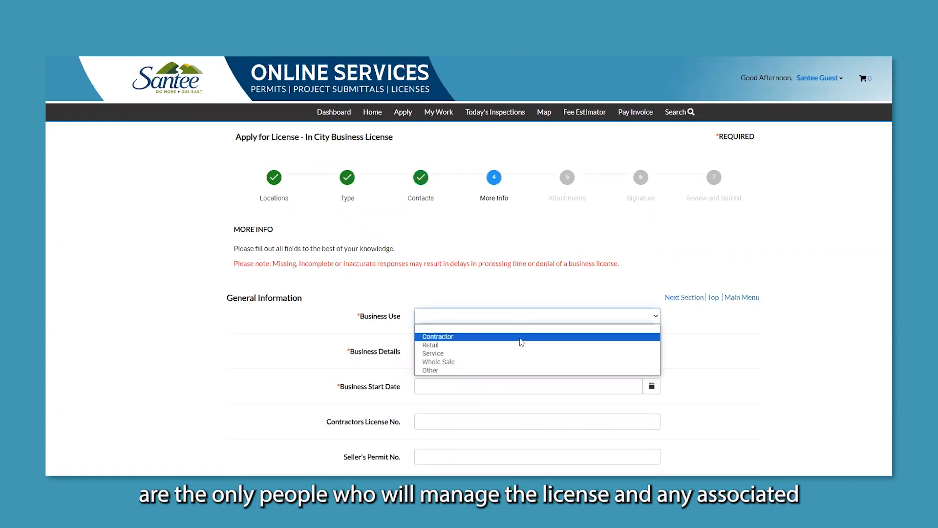
Set the business use to Service, the business details to City of Santee, and the business start date to 08/29/2023
left_click(430, 347)
left_click(489, 359)
type("City of Santee")
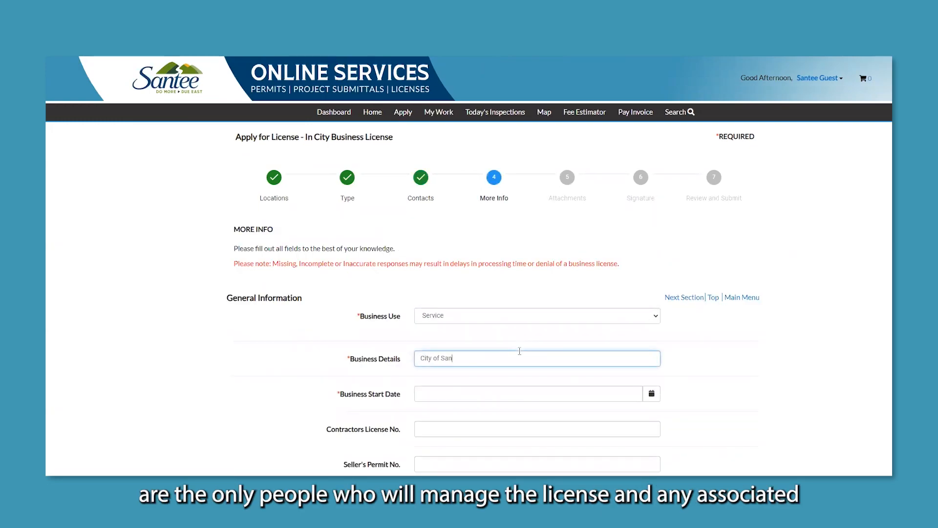
left_click(631, 389)
left_click(511, 414)
Enter 1 full-time employee, answer the exterior storage question, and set hazardous materials to No
scroll(464, 386, "down", 8)
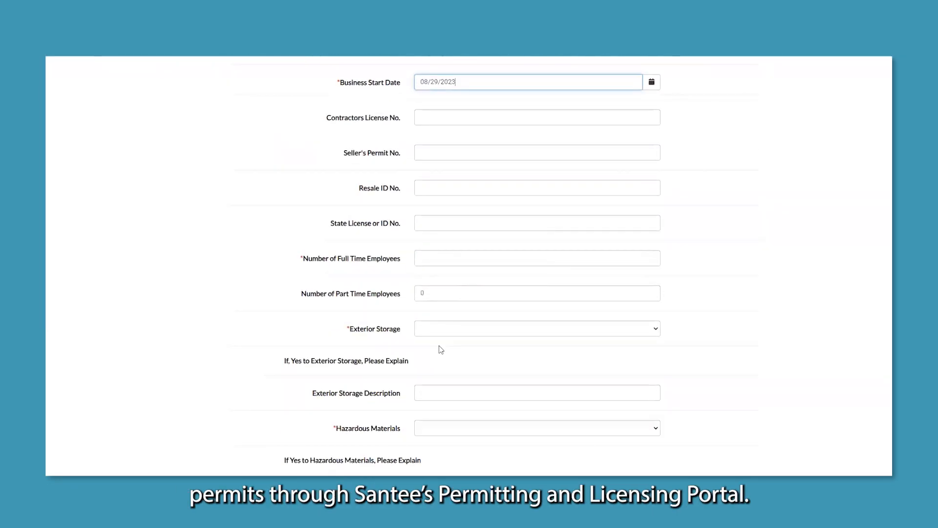
scroll(440, 344, "down", 1)
left_click(442, 115)
type("1")
left_click(440, 191)
left_click(430, 225)
left_click(429, 302)
left_click(428, 332)
Answer No to the questions on selling e-cigarettes and vapes with nicotine
scroll(433, 313, "down", 4)
left_click(434, 308)
left_click(430, 337)
left_click(431, 359)
left_click(431, 382)
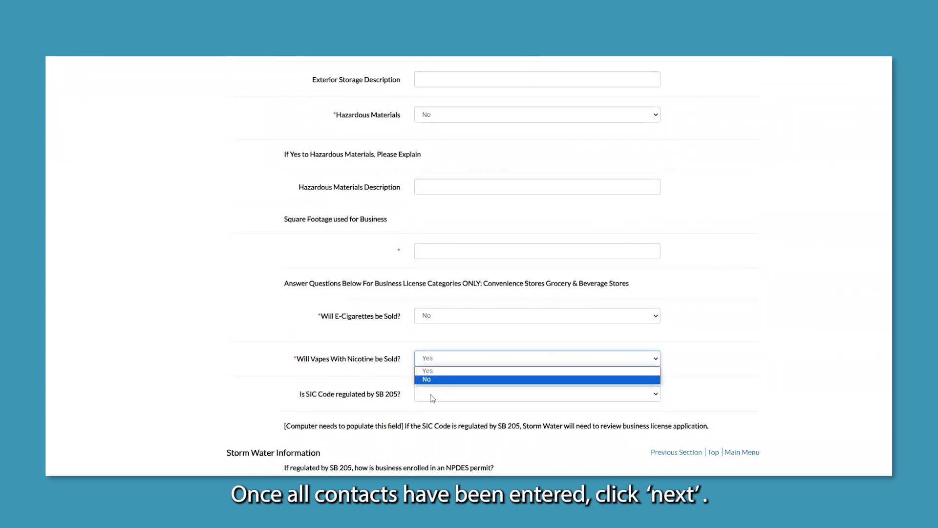
Answer whether the SIC code is regulated by SB 205 and continue to the attachments section
left_click(432, 395)
left_click(432, 422)
scroll(538, 415, "down", 8)
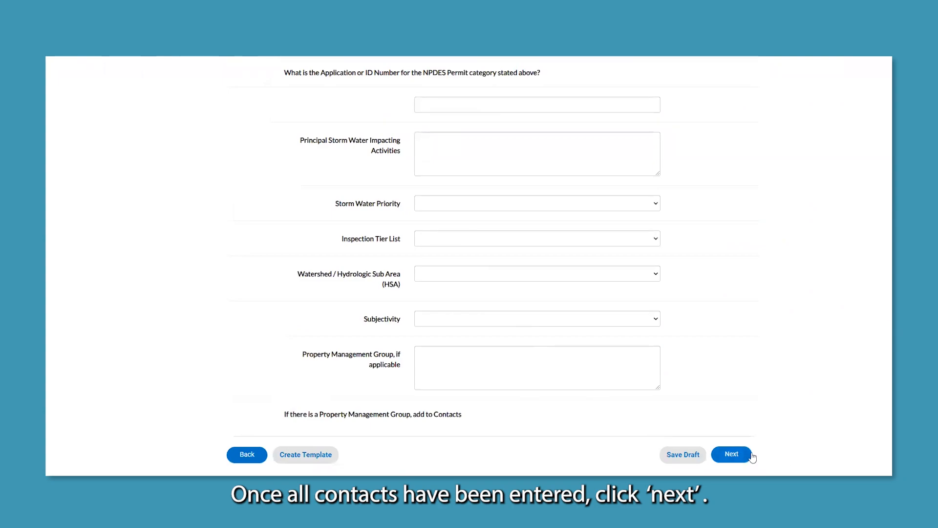
left_click(733, 453)
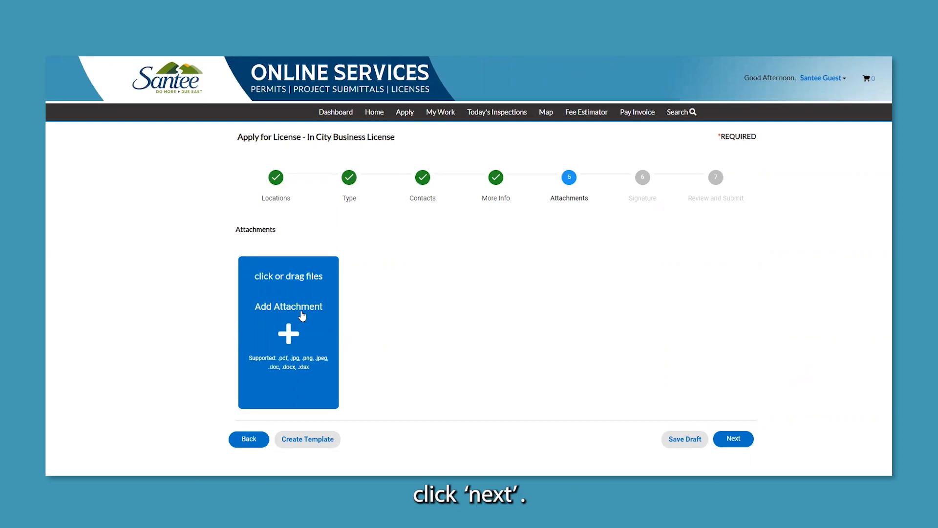
Continue to the signature section without attaching files and enter the signer's name as consent to sign electronically
left_click(744, 440)
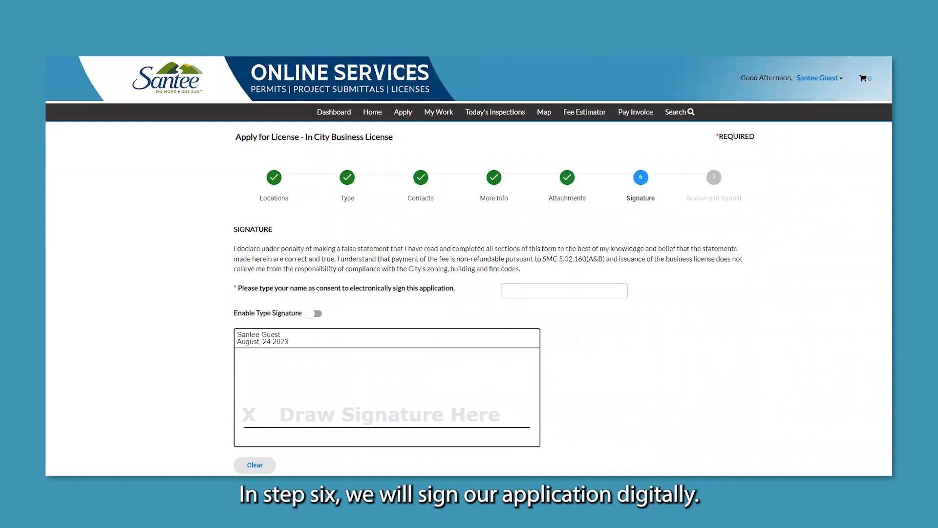
left_click(578, 292)
type("Santee")
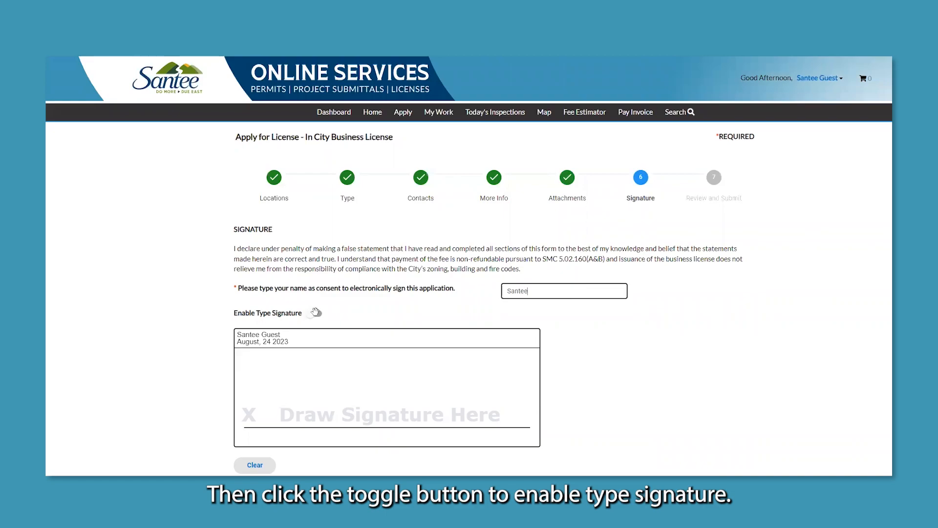
Enable the typed signature, enter the signer's name to generate the electronic signature, and continue to the review section
left_click(315, 313)
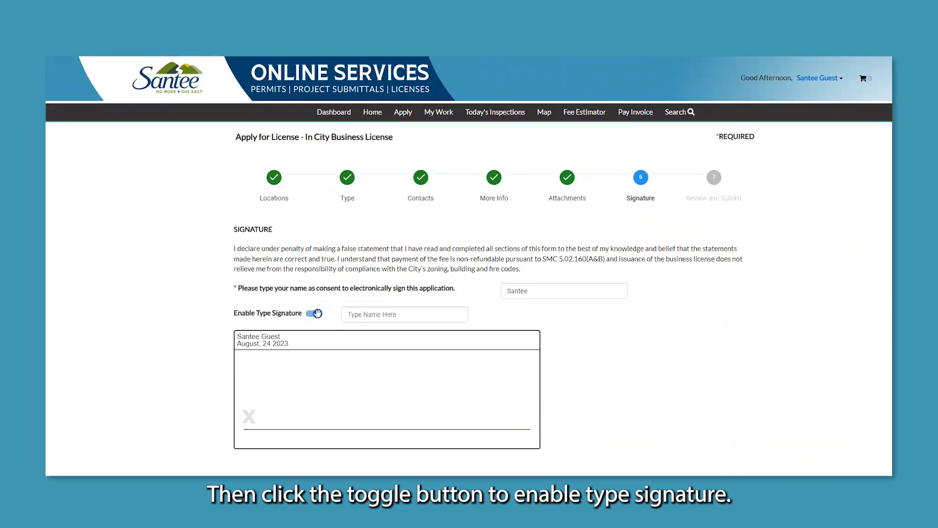
type("Santee")
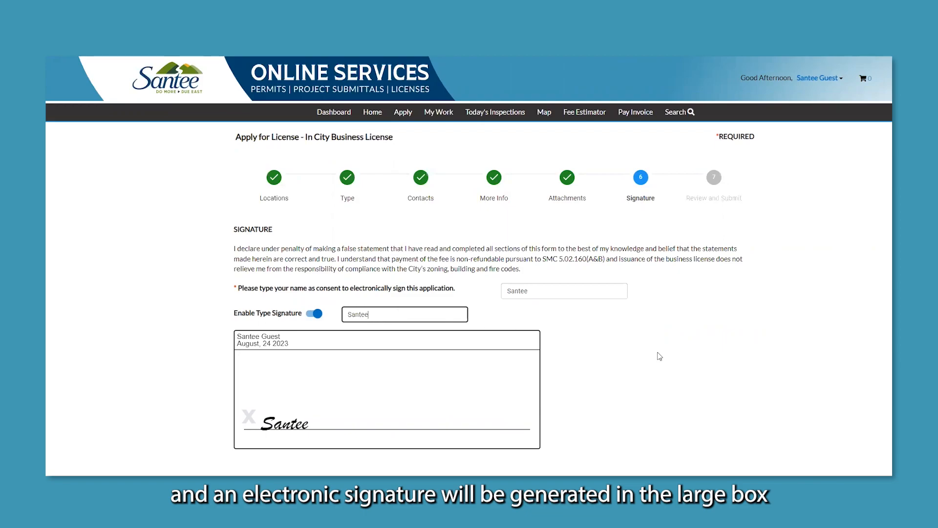
scroll(659, 361, "down", 1)
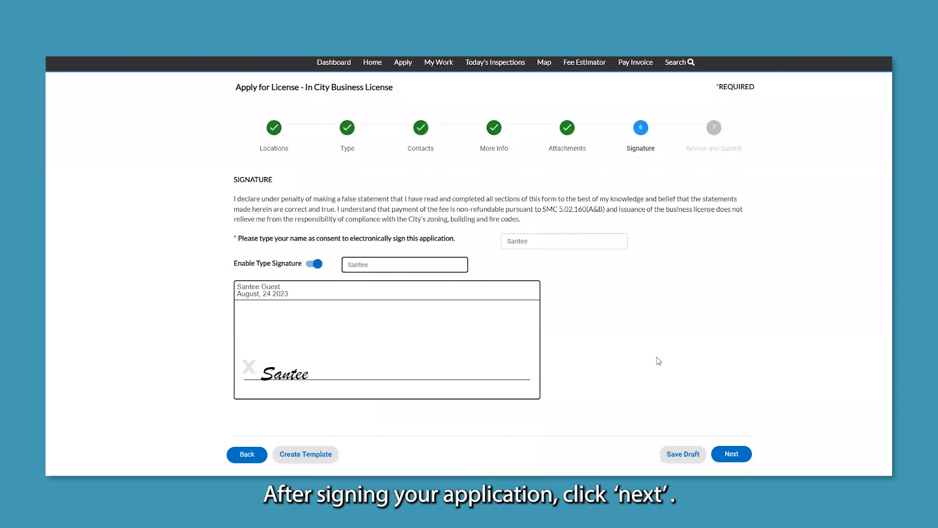
left_click(732, 453)
Review the application details through to the attachments section and submit the In City Business License application
scroll(681, 304, "down", 15)
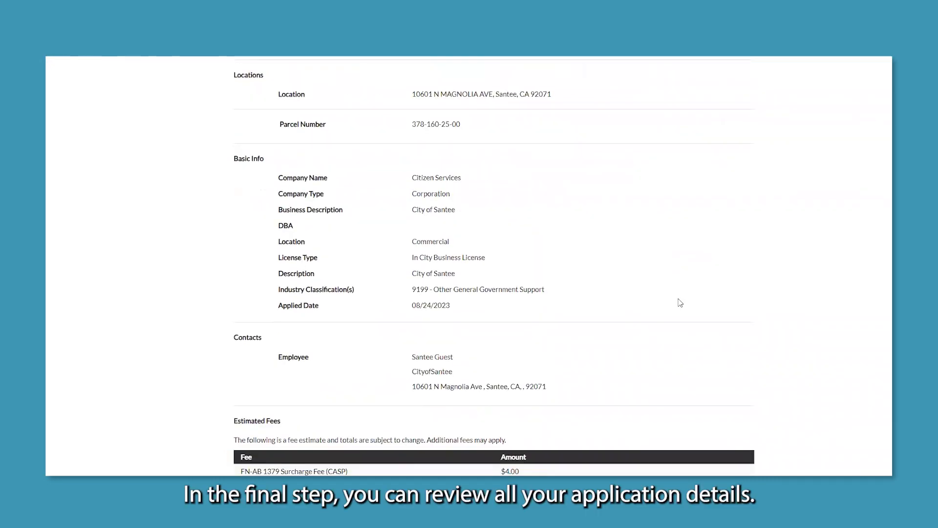
scroll(679, 303, "down", 8)
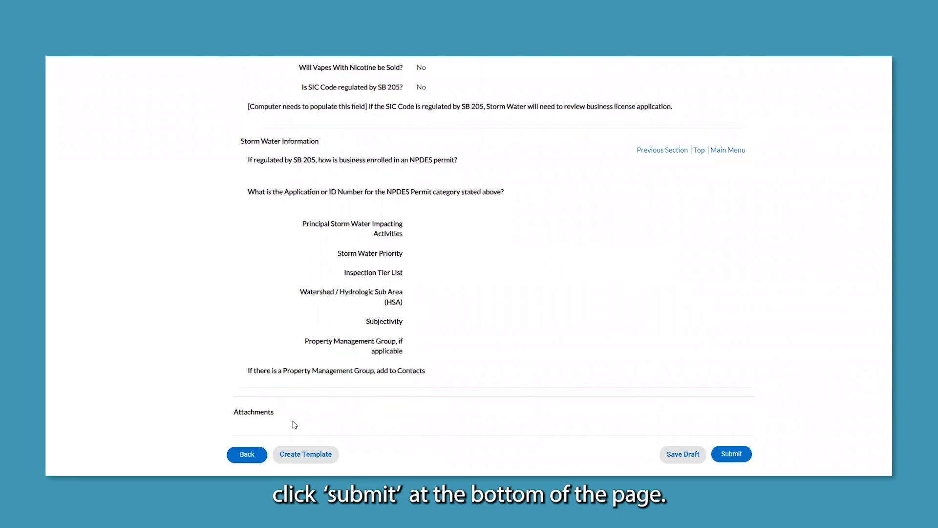
left_click(734, 454)
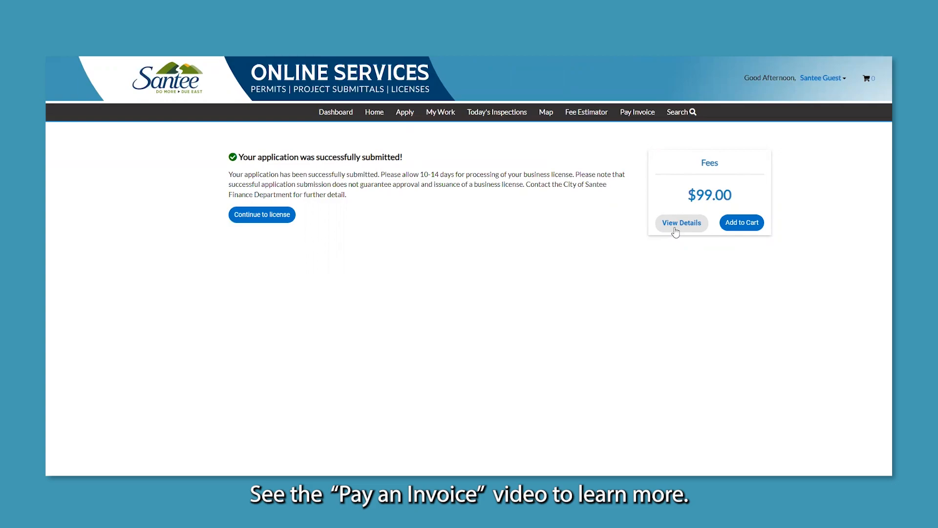
Continue to the submitted license's page and examine its fee summary, remaining fees and paid fees
left_click(252, 216)
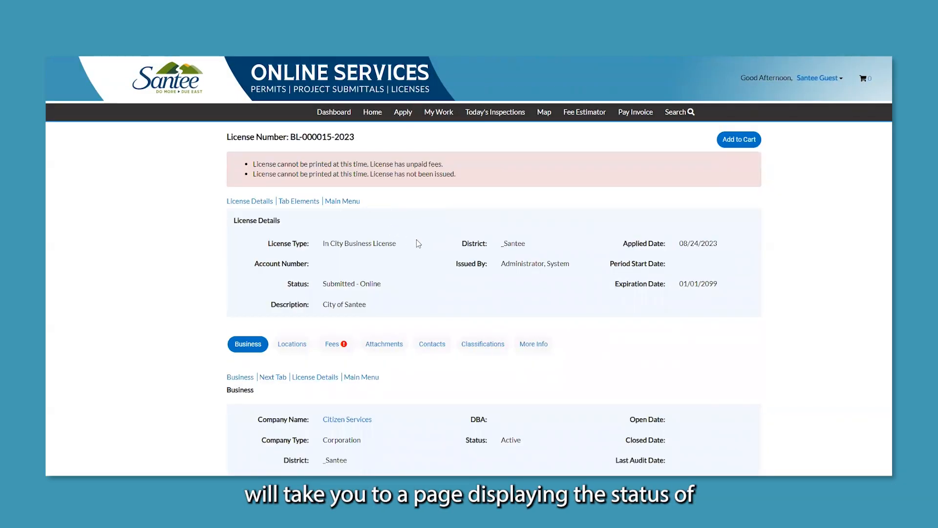
scroll(418, 243, "down", 1)
left_click(334, 285)
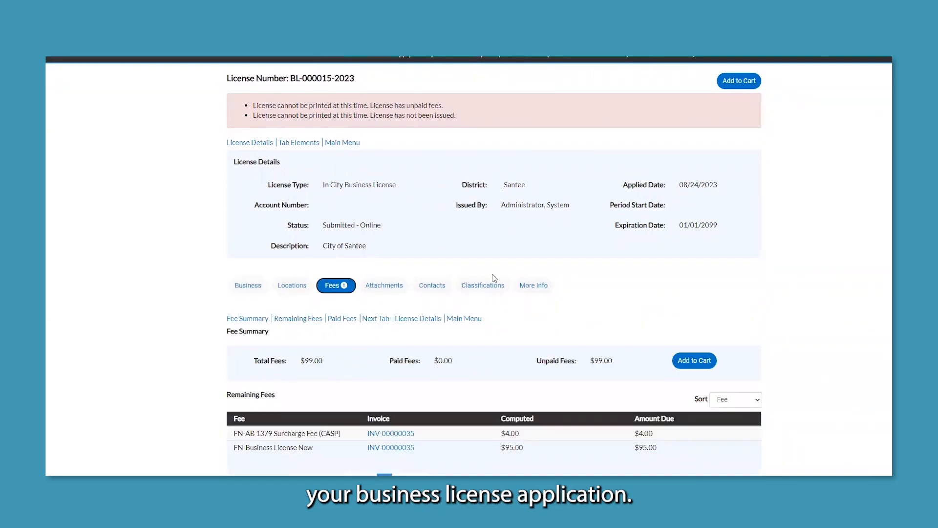
scroll(591, 269, "down", 2)
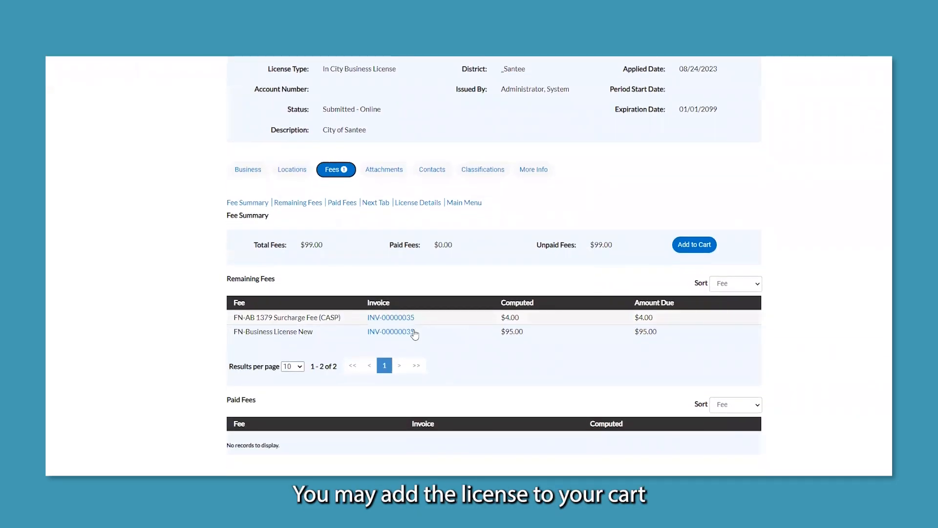